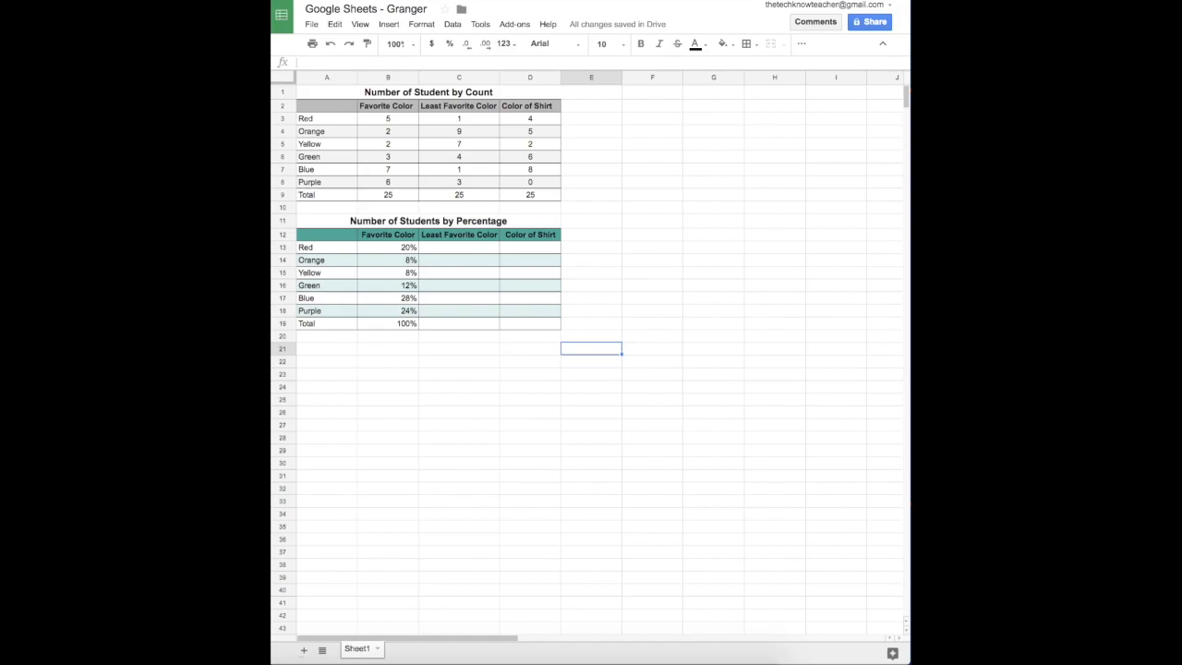
# Open the Insert menu in the Granger spreadsheet.
pyautogui.click(391, 27)
# Insert a chart, drag it down to row 22, and keep the standard Column chart type.
pyautogui.click(408, 247)
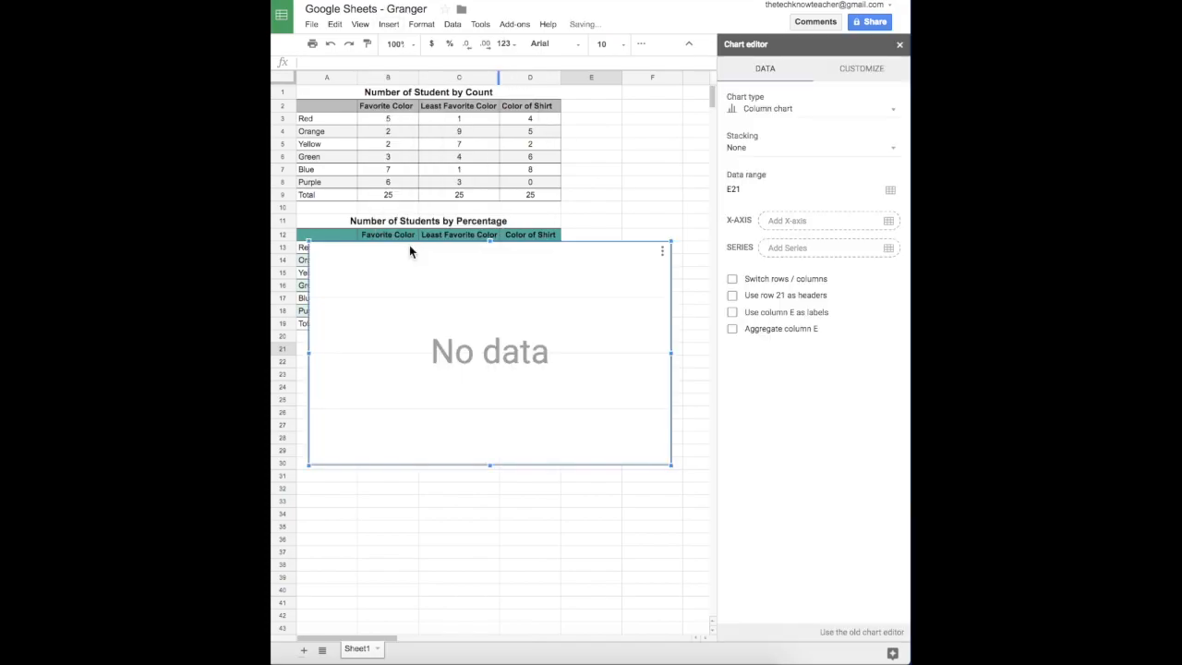
pyautogui.moveTo(462, 277); pyautogui.dragTo(466, 395)
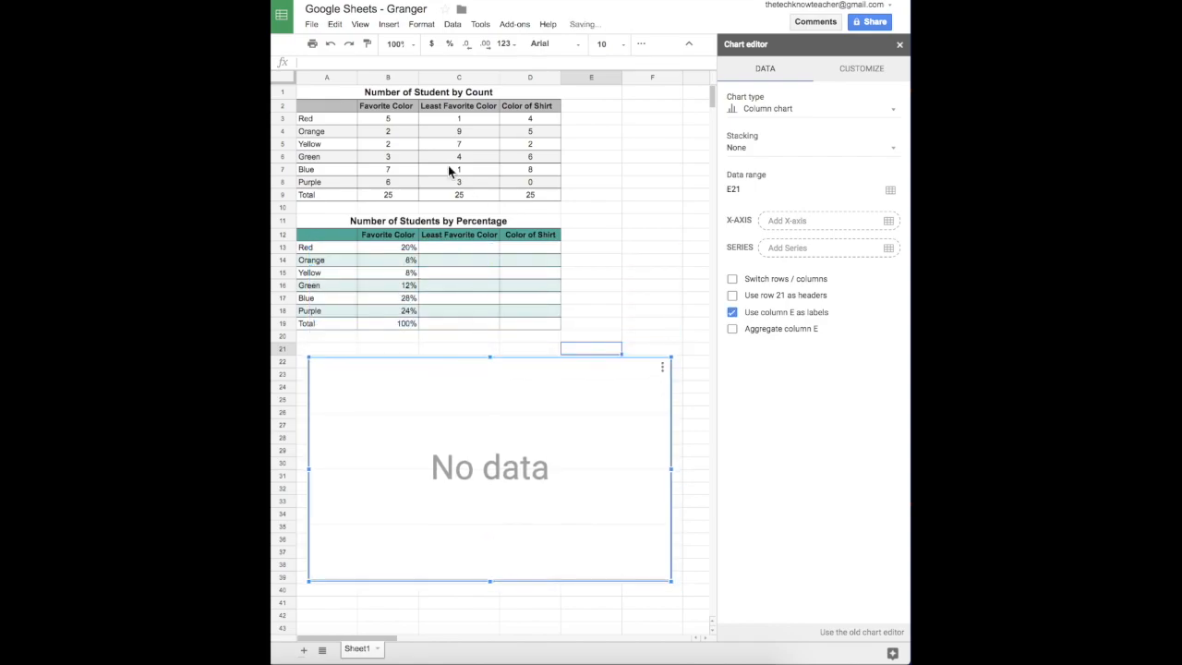
pyautogui.click(750, 110)
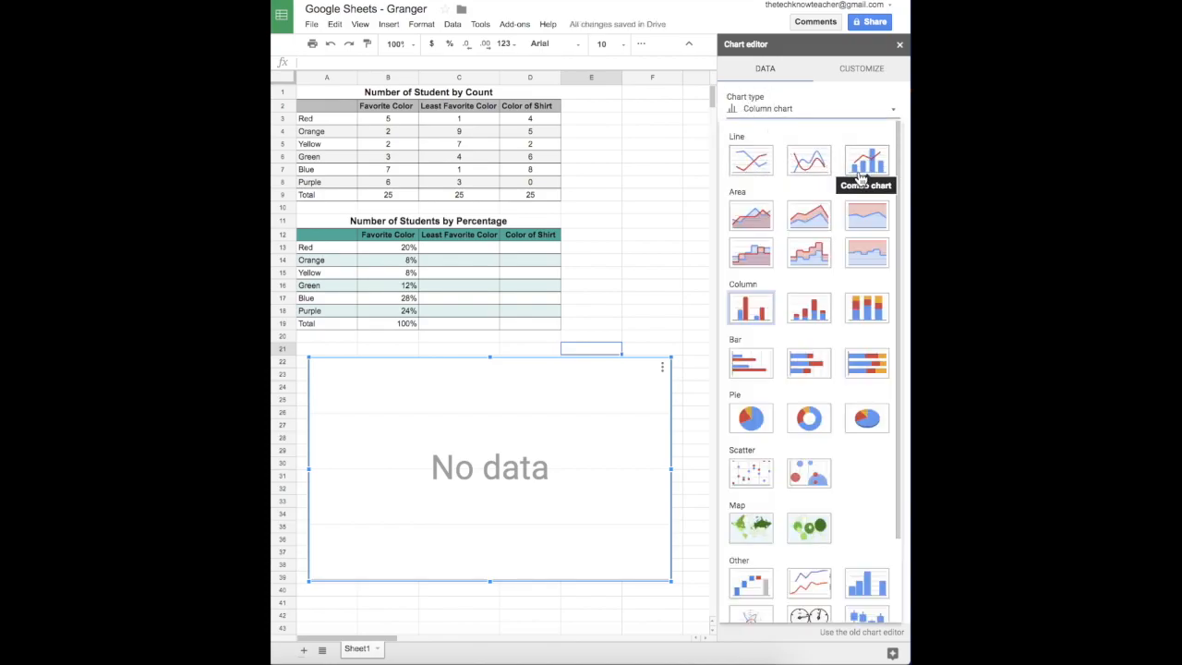
pyautogui.scroll(-3, 780, 580)
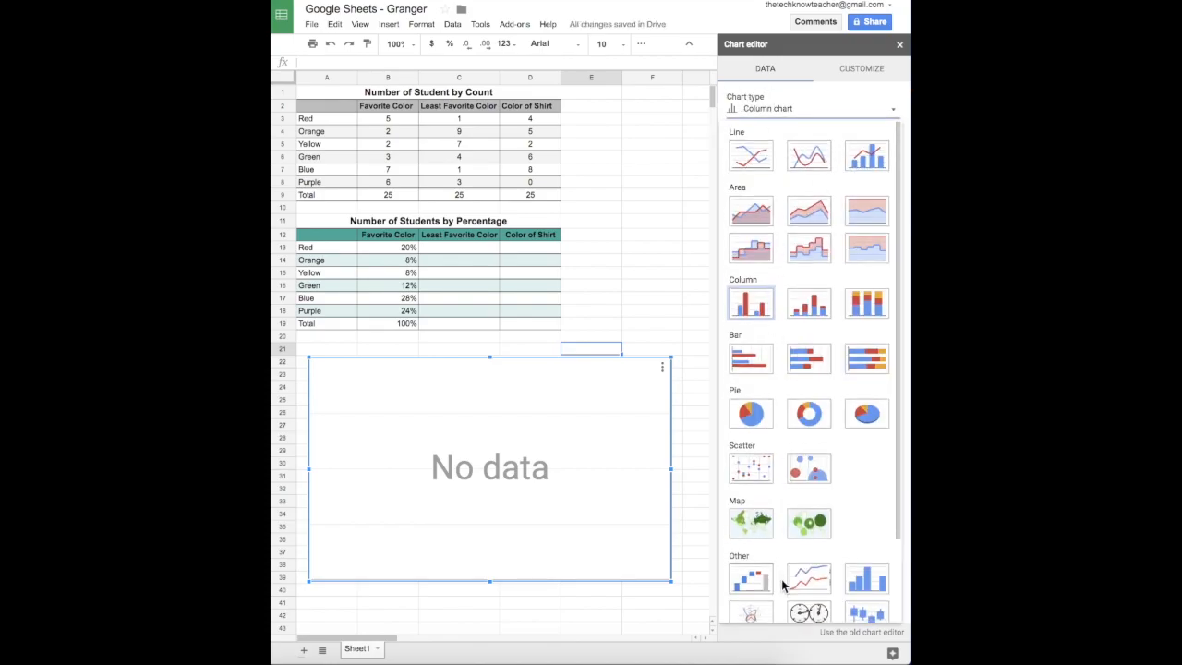
pyautogui.scroll(3, 781, 580)
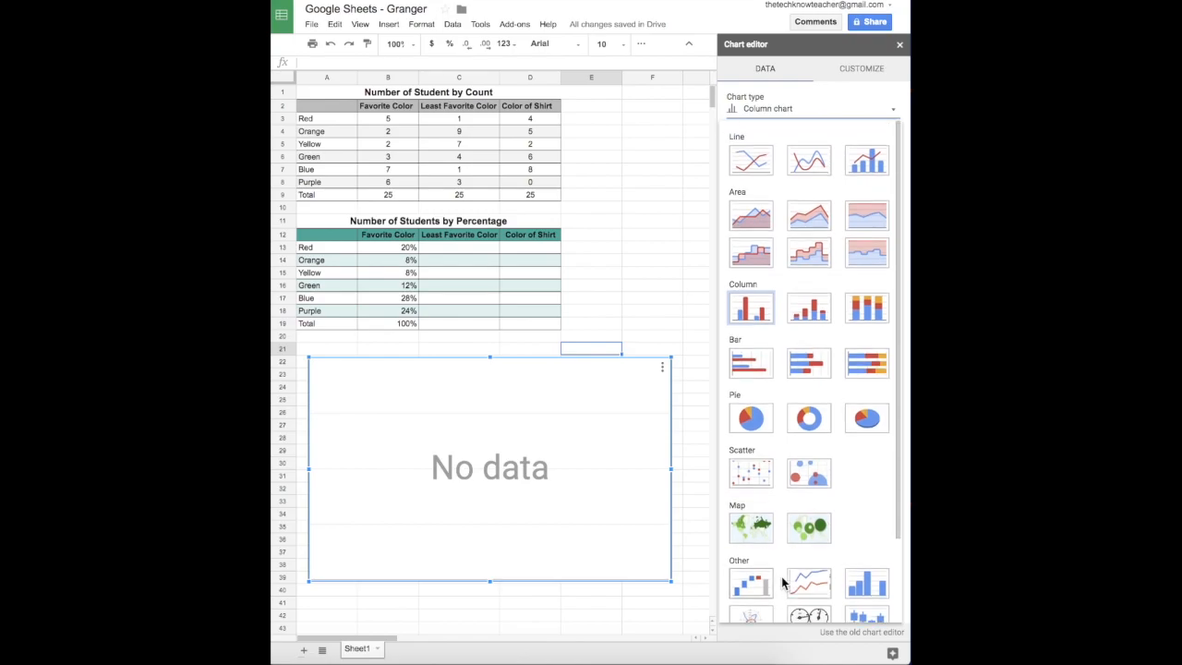
pyautogui.click(752, 319)
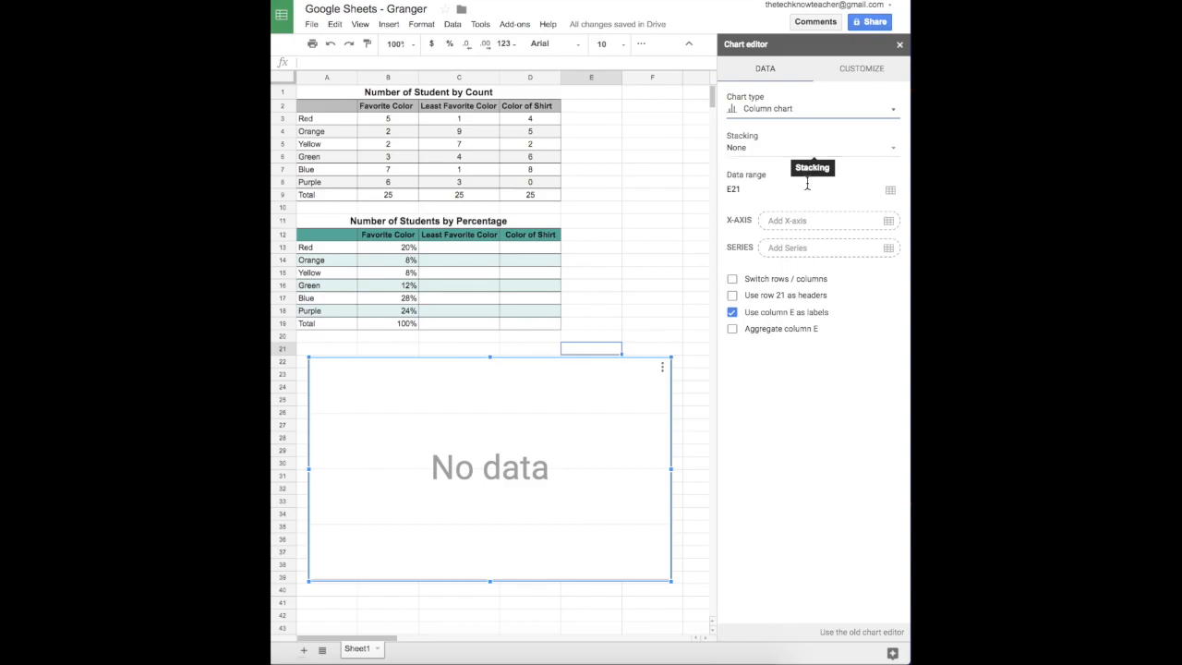
# Set the chart's data range to the Favorite Color counts B3:B8.
pyautogui.click(890, 192)
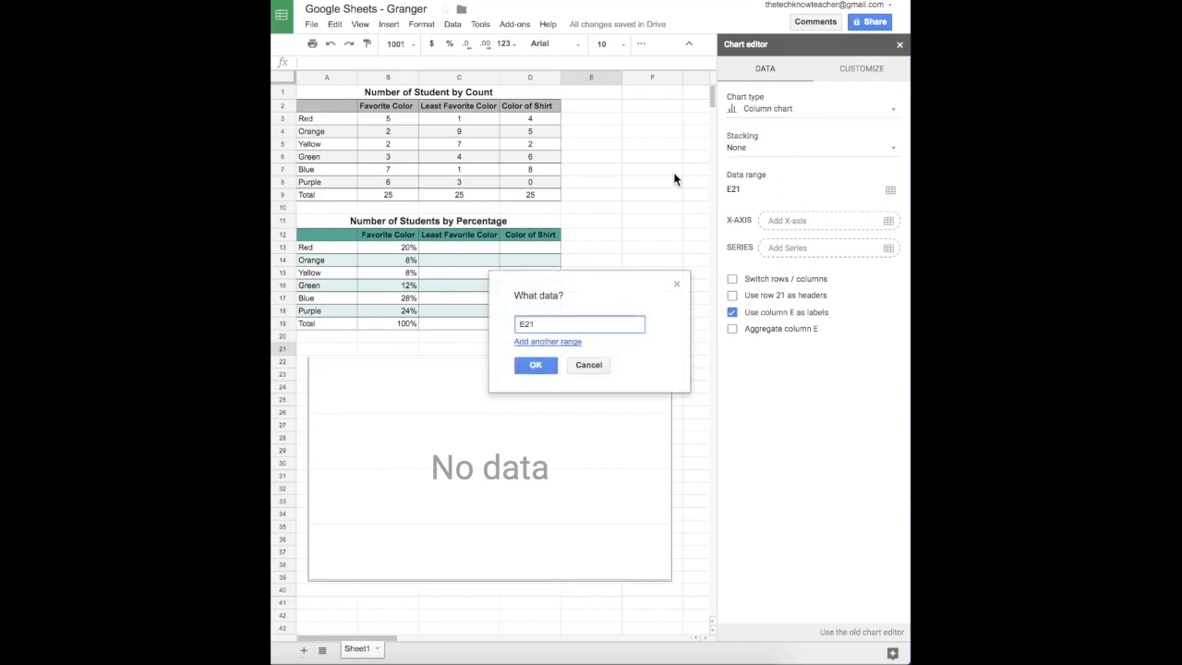
pyautogui.moveTo(396, 117); pyautogui.dragTo(392, 186)
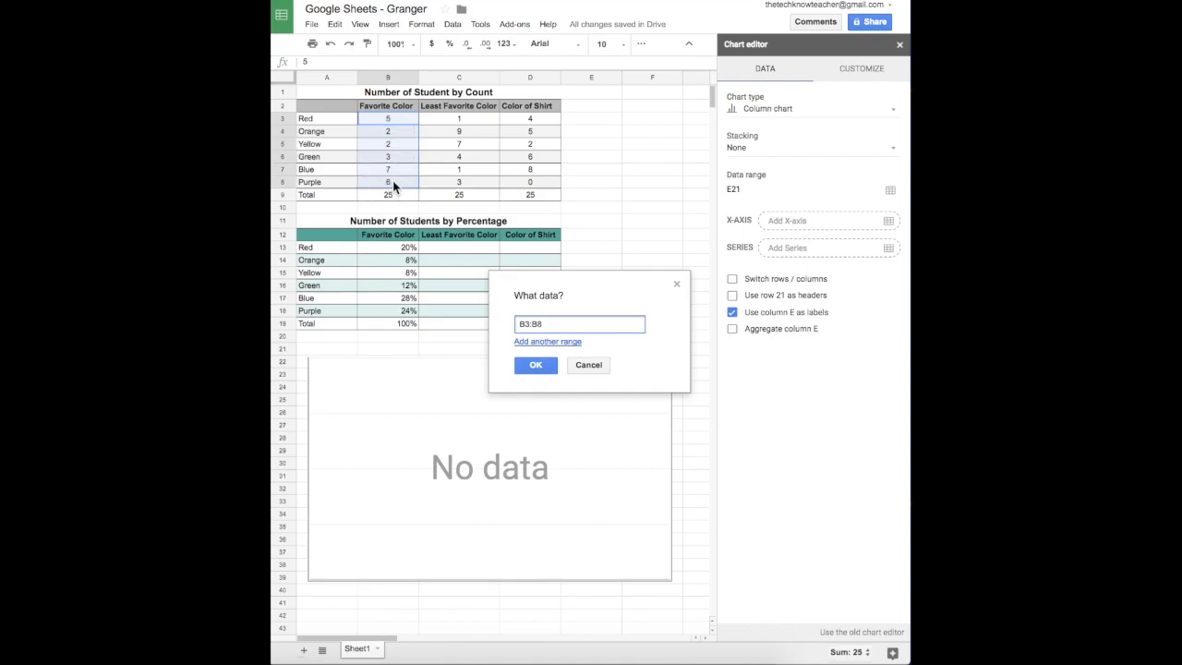
pyautogui.click(537, 370)
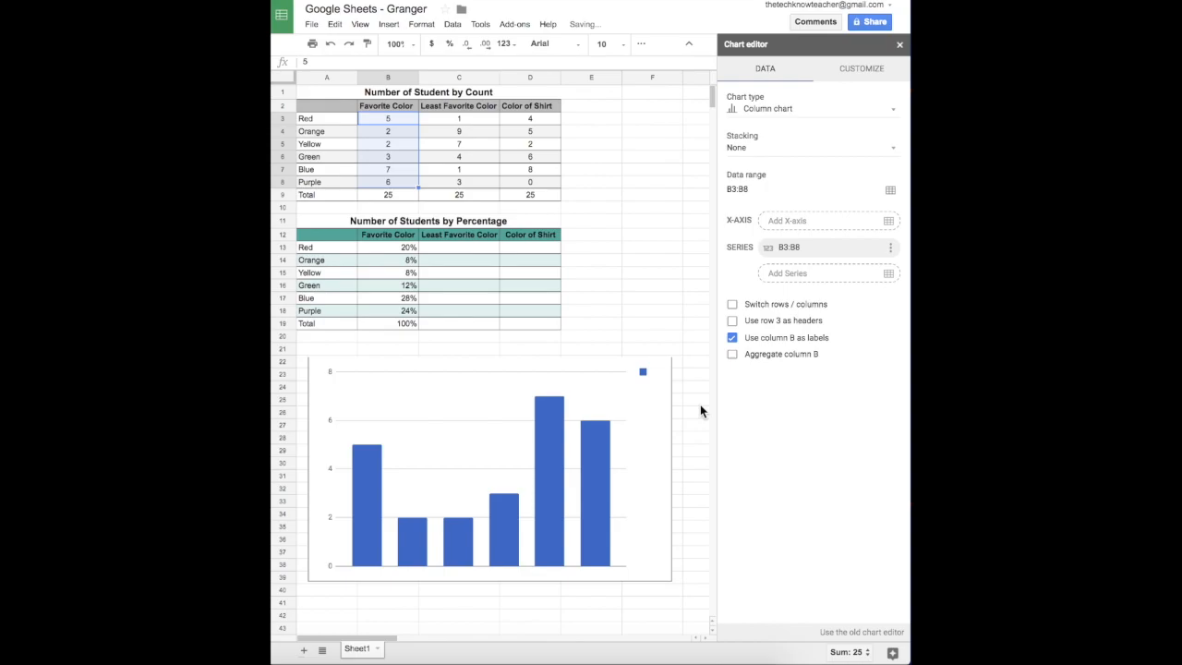
# Use the color names A3:A8 as the X-axis labels.
pyautogui.click(888, 223)
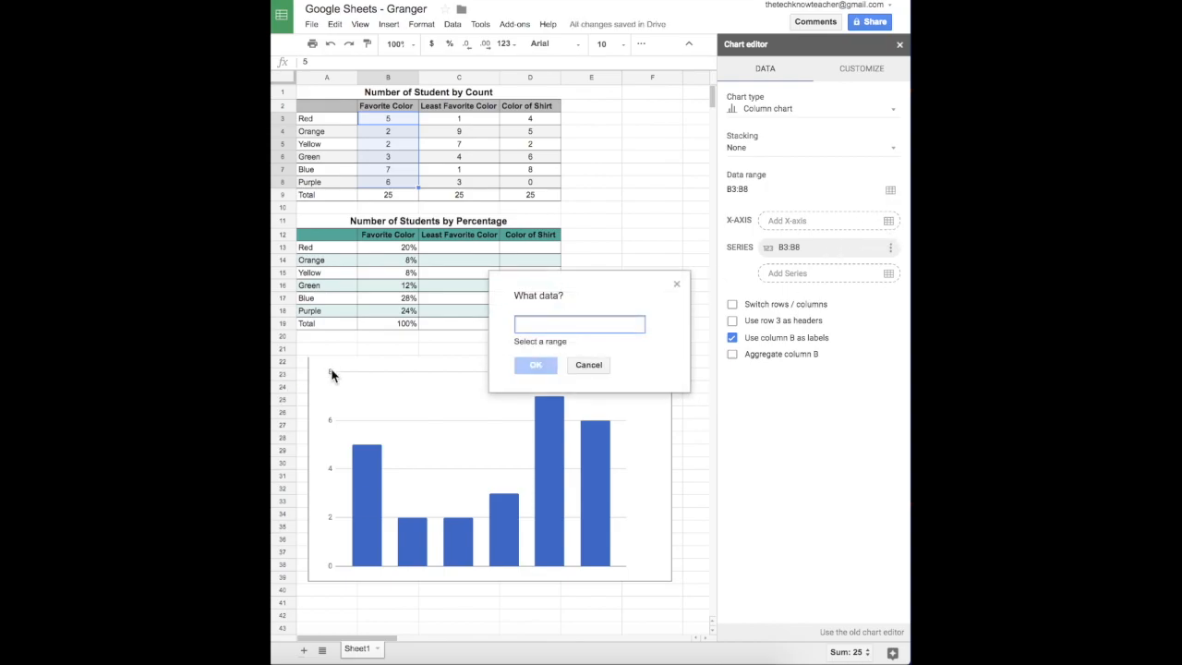
pyautogui.click(335, 121)
pyautogui.moveTo(335, 127); pyautogui.dragTo(327, 186)
pyautogui.click(535, 354)
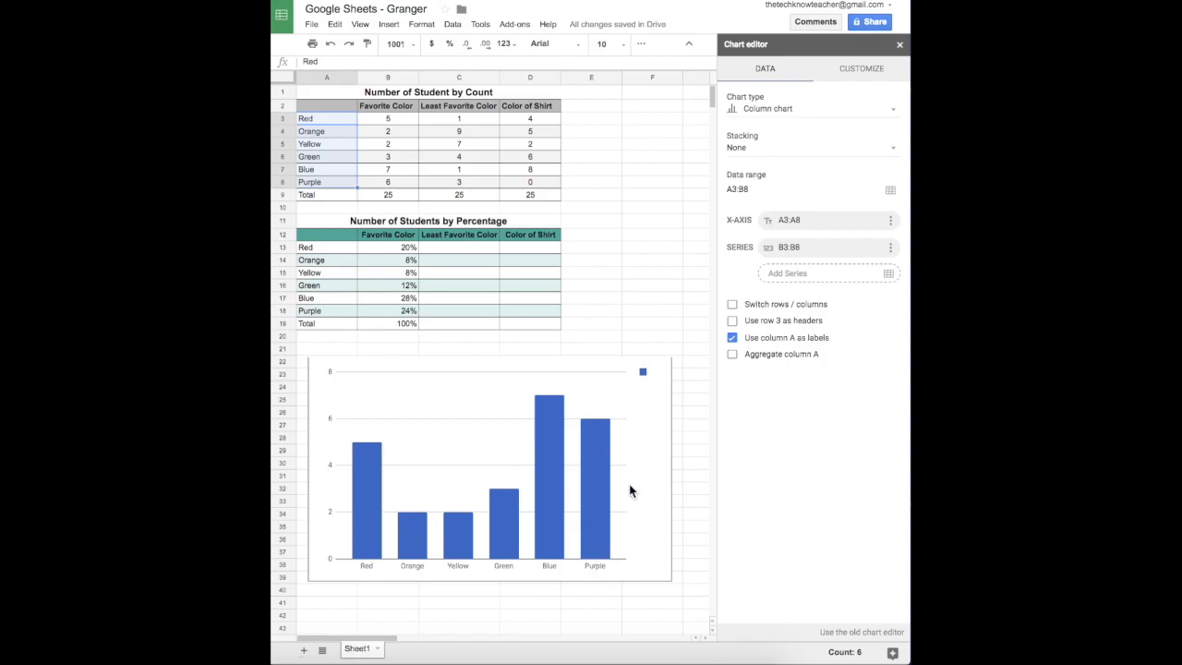
pyautogui.click(855, 77)
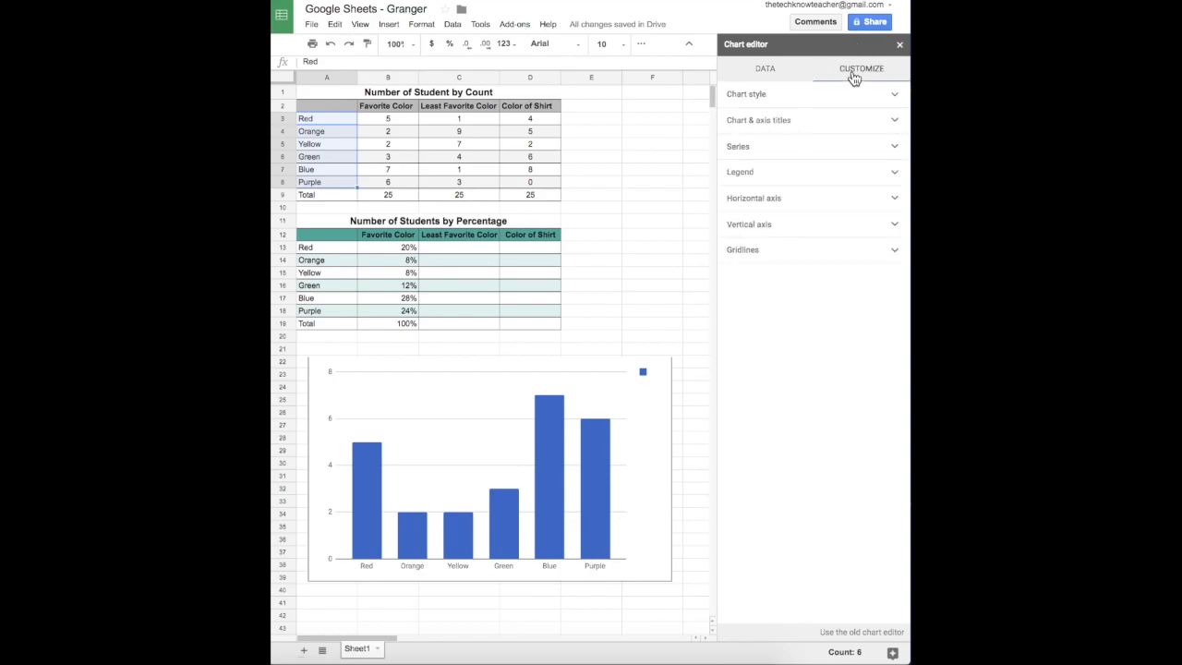
# Turn on 3D in the chart style so the six color bars render as blocks.
pyautogui.click(807, 97)
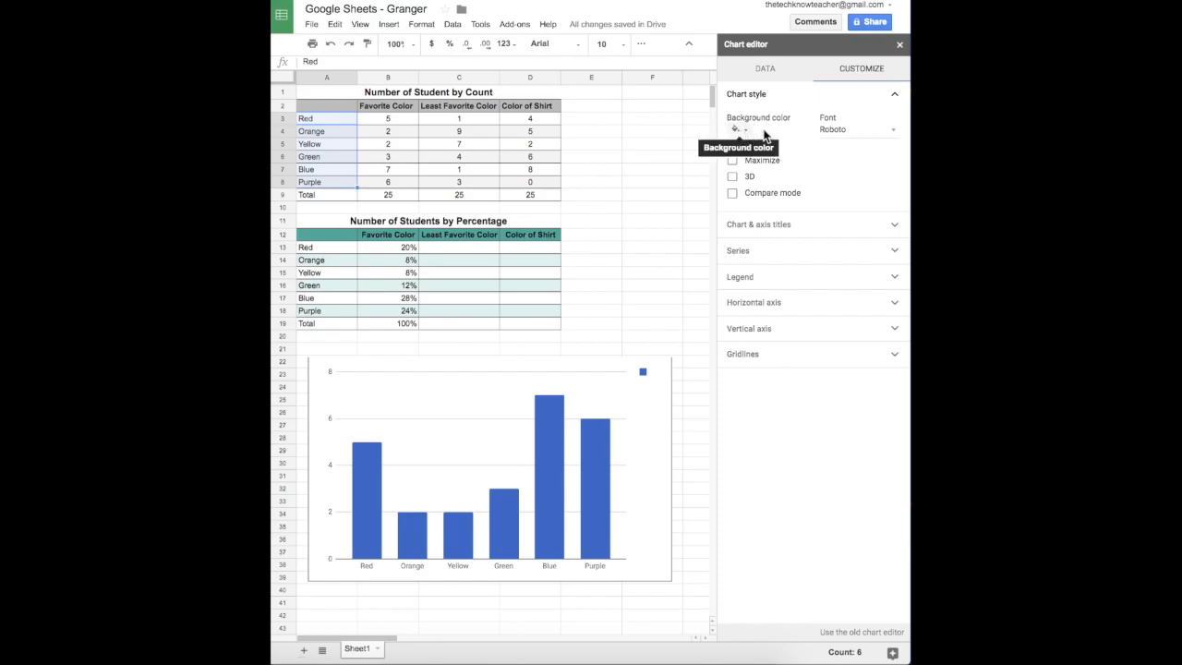
pyautogui.click(733, 177)
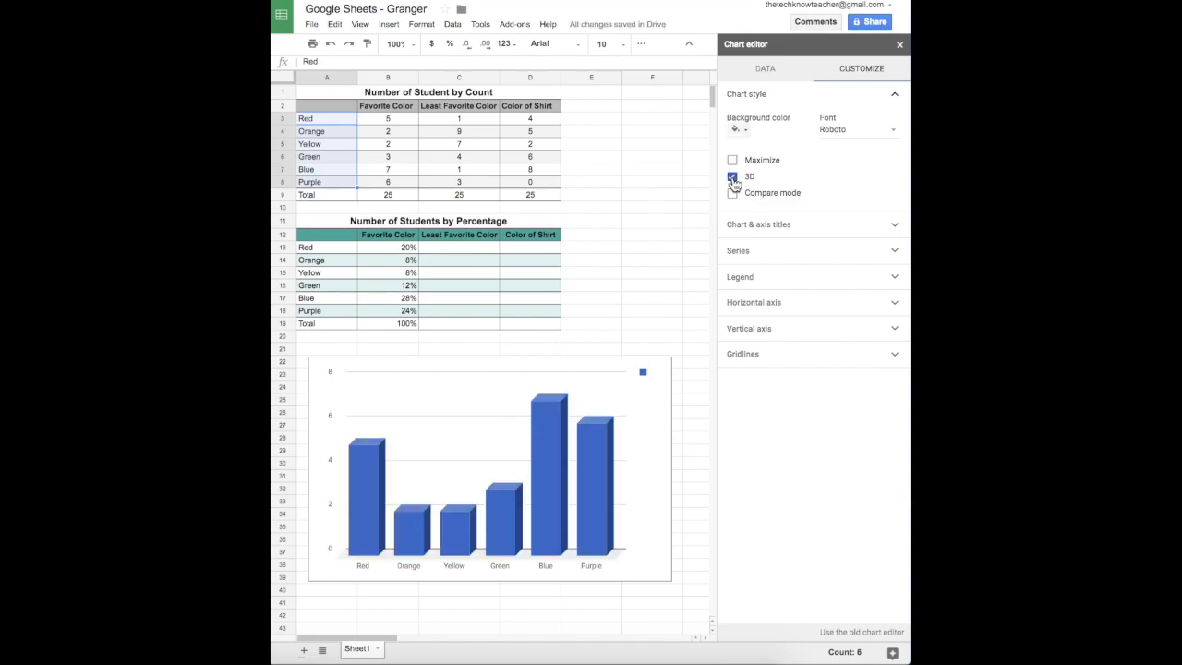
pyautogui.click(756, 231)
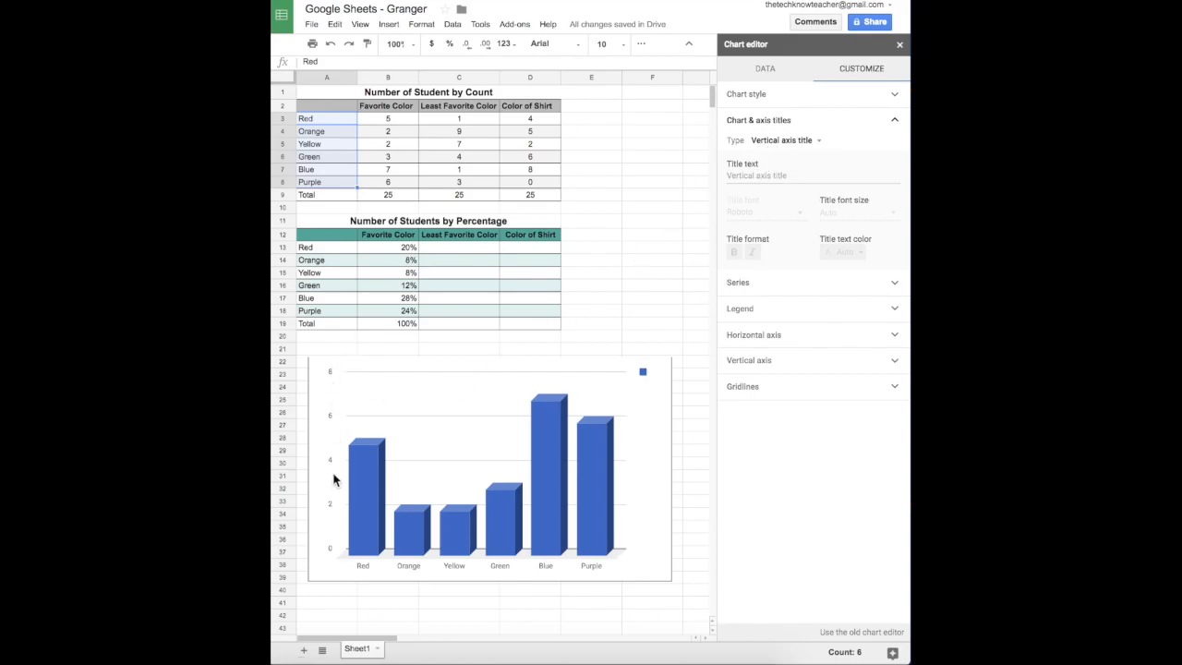
# Title the vertical axis 'Number of Students' and the horizontal axis 'Colors'.
pyautogui.click(786, 178)
pyautogui.write('Numbe')
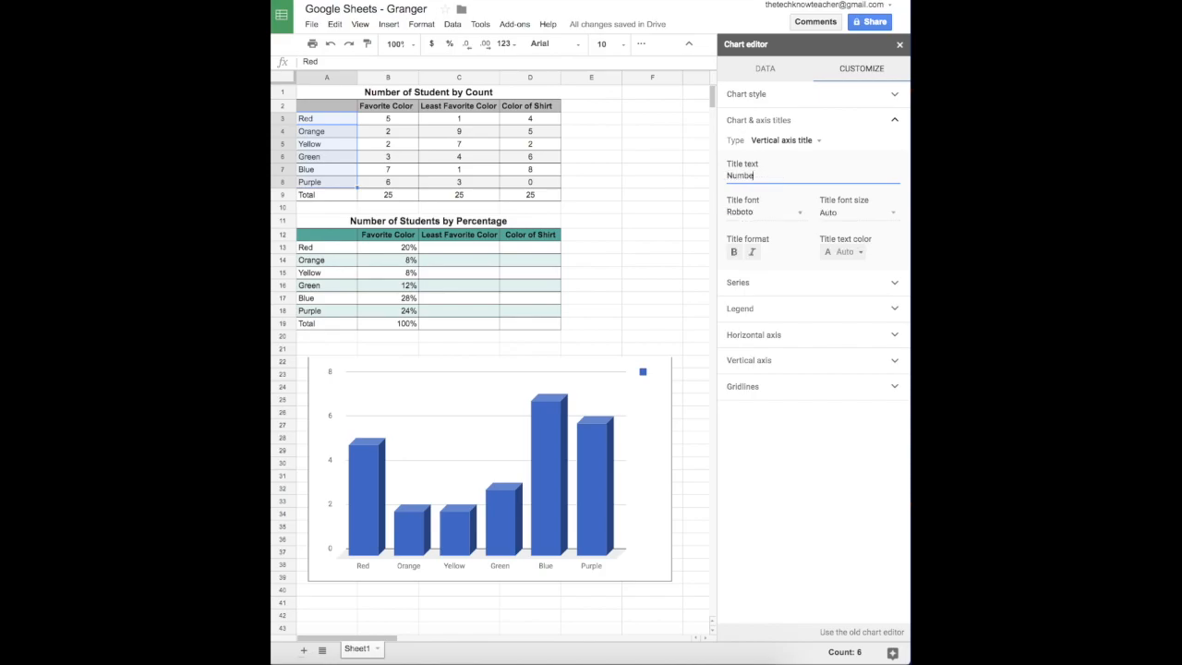
pyautogui.write('r of Students')
pyautogui.click(792, 141)
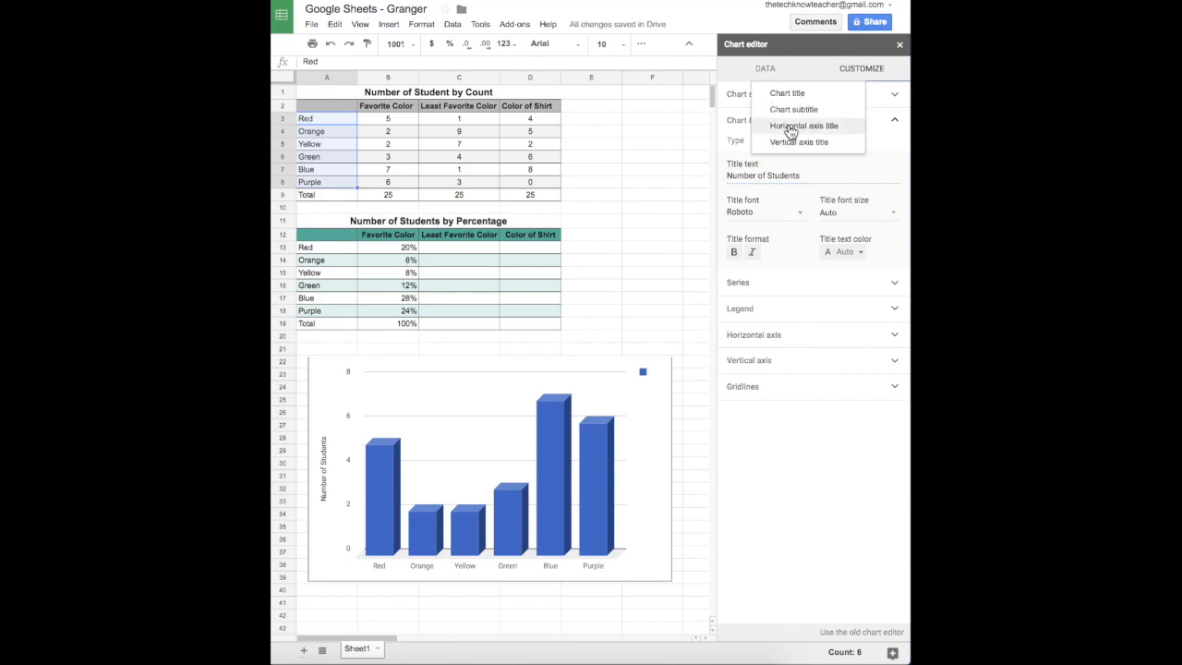
pyautogui.click(790, 131)
pyautogui.click(776, 174)
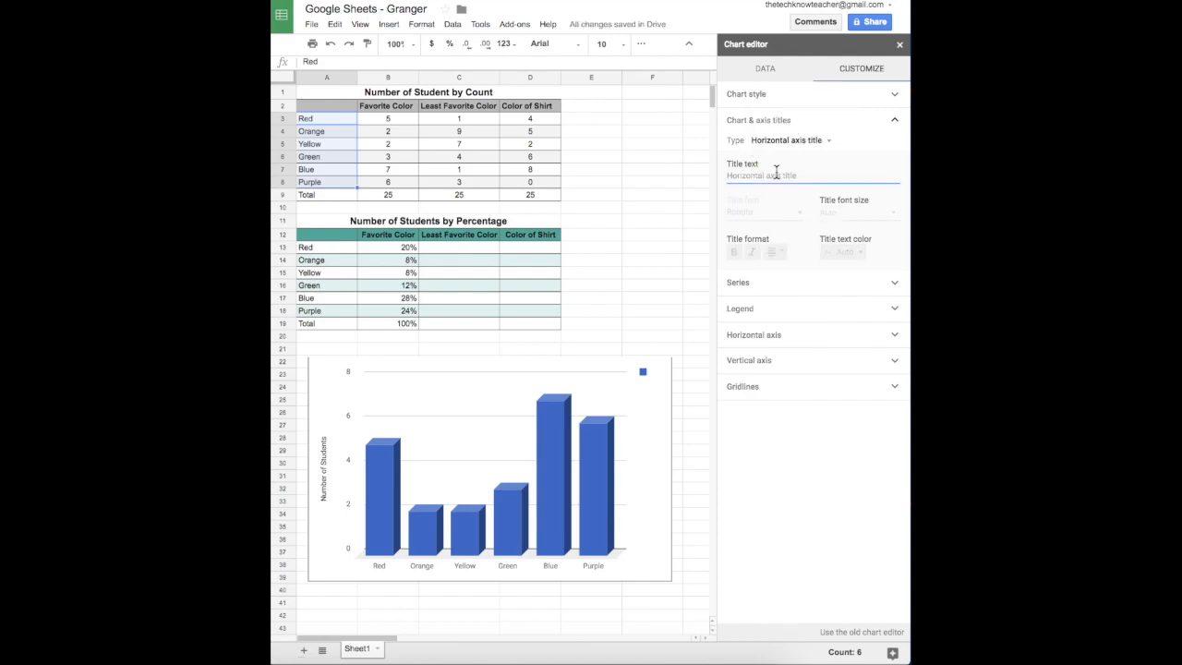
pyautogui.write('Colors')
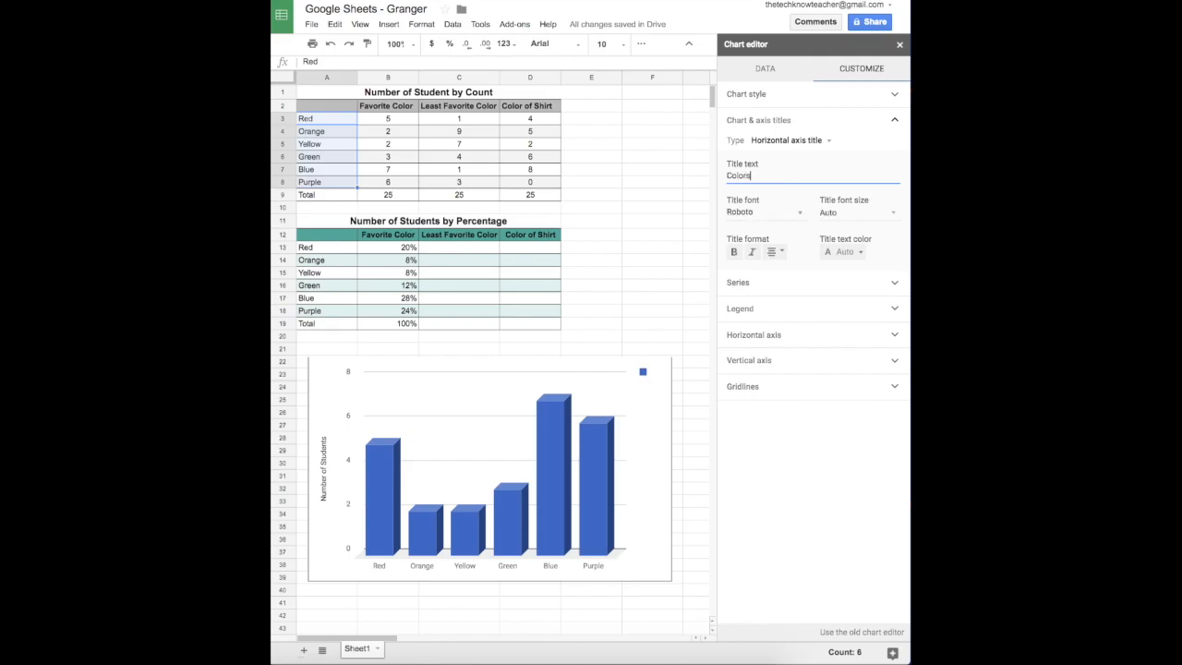
# Enter 'Favorite Colors' as the main chart title.
pyautogui.click(800, 141)
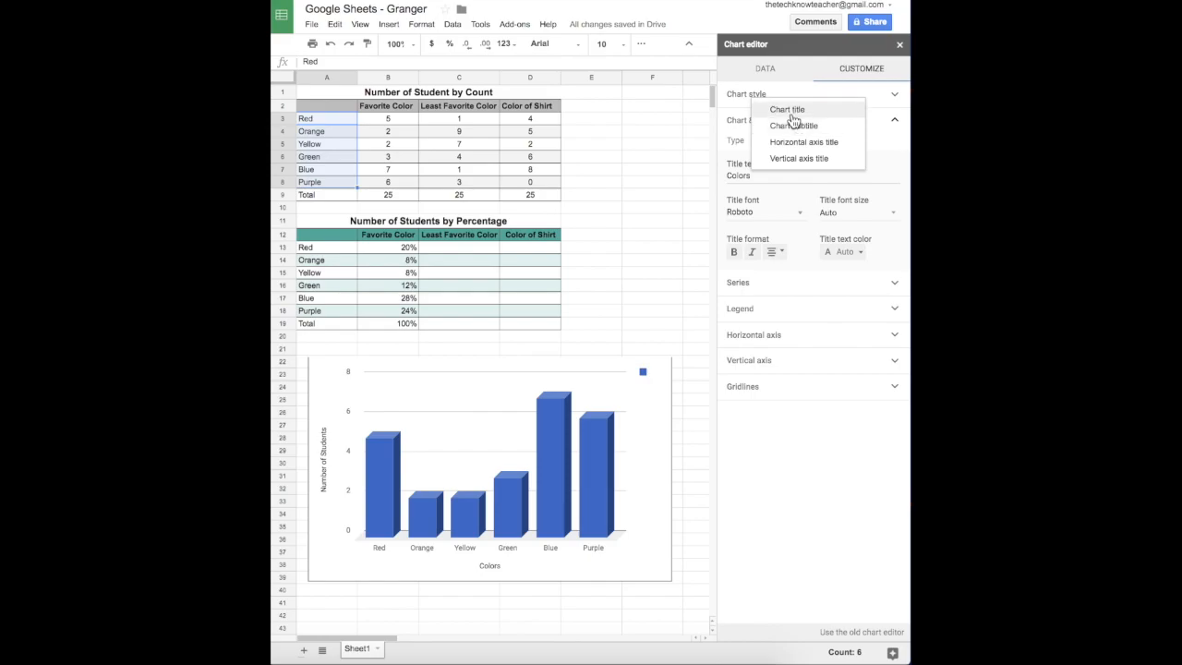
pyautogui.click(789, 111)
pyautogui.write('FAvo')
pyautogui.write('avorite')
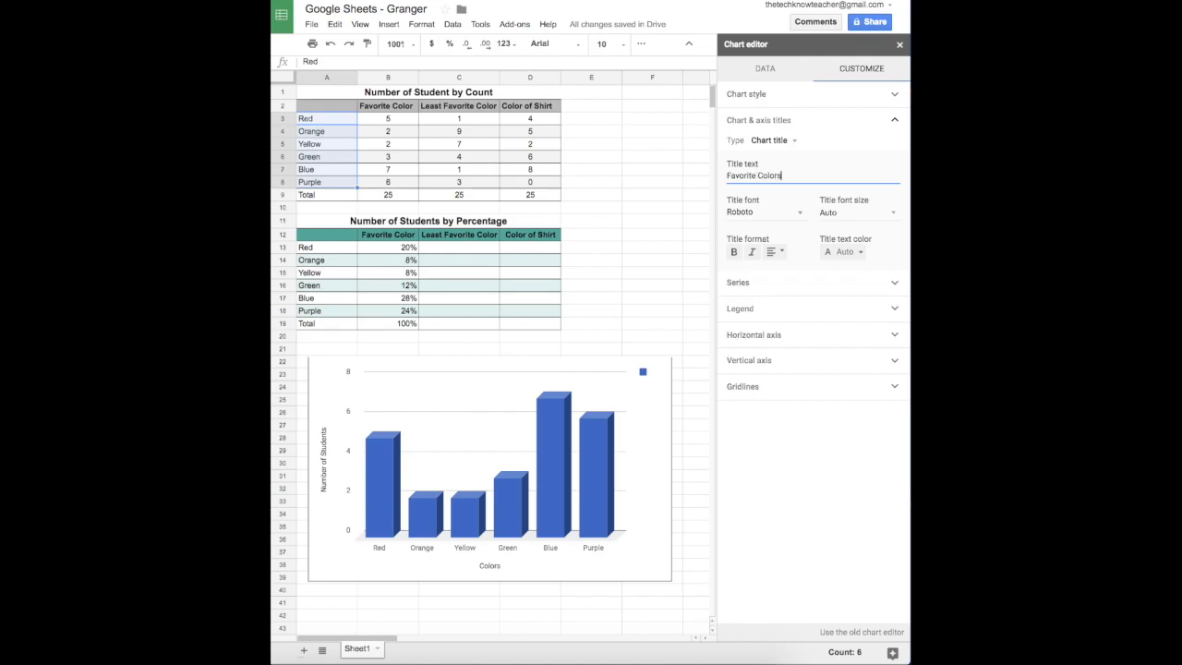
# Try data labels on the series, then switch them off again.
pyautogui.click(792, 289)
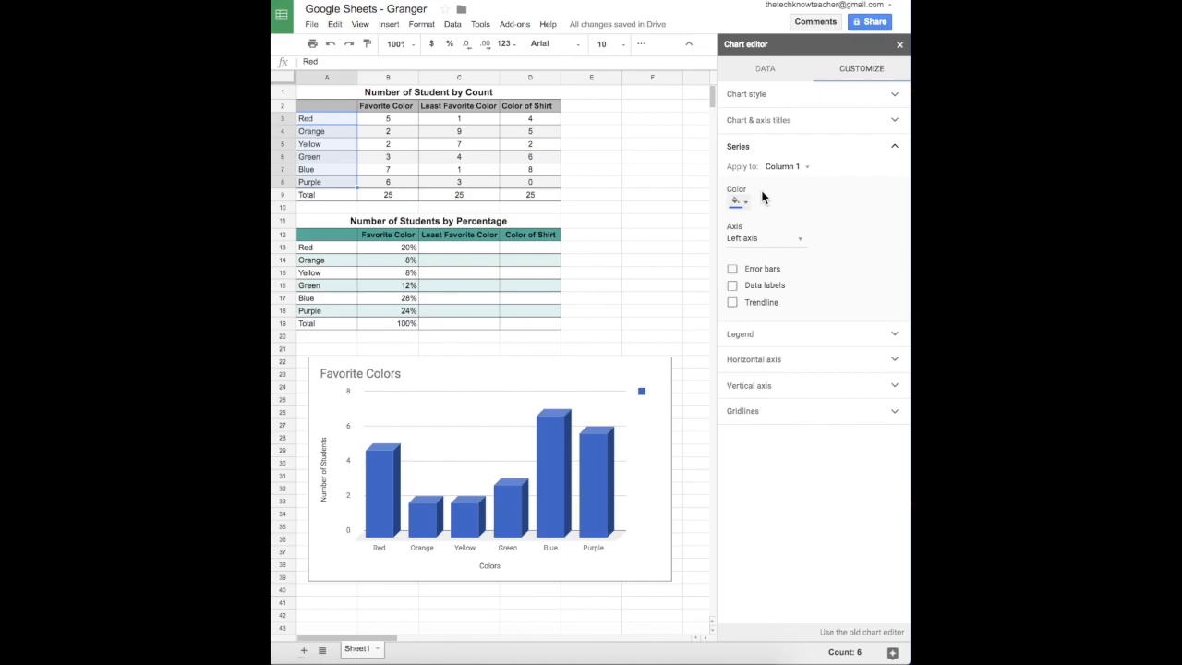
pyautogui.click(733, 288)
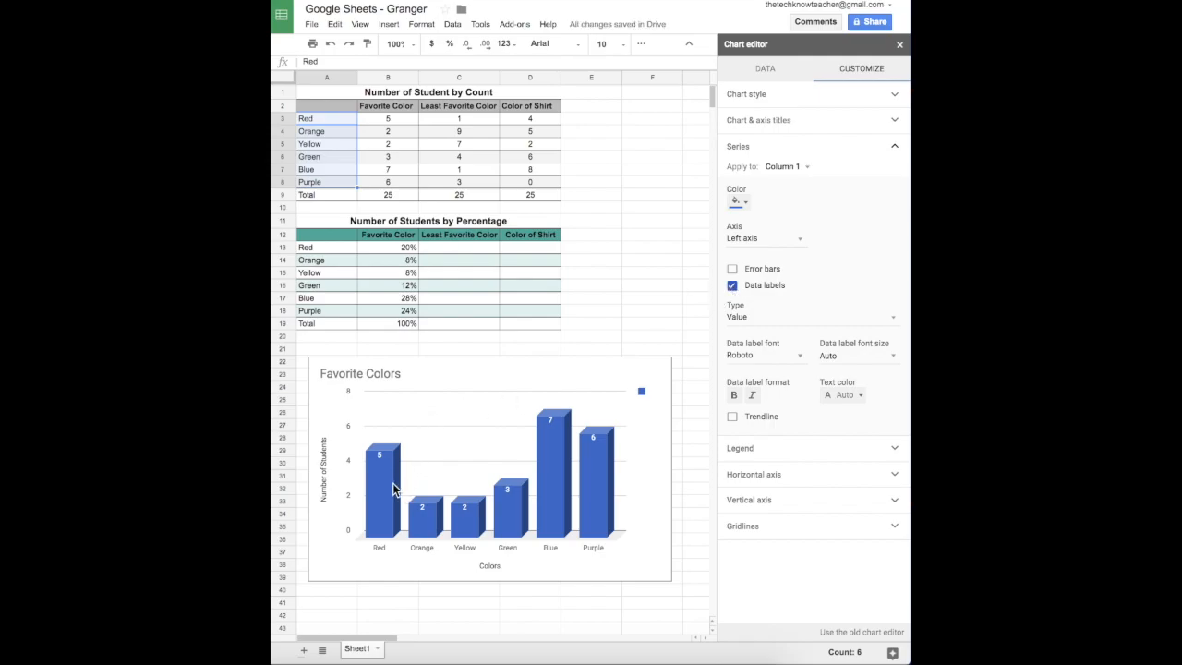
pyautogui.click(733, 286)
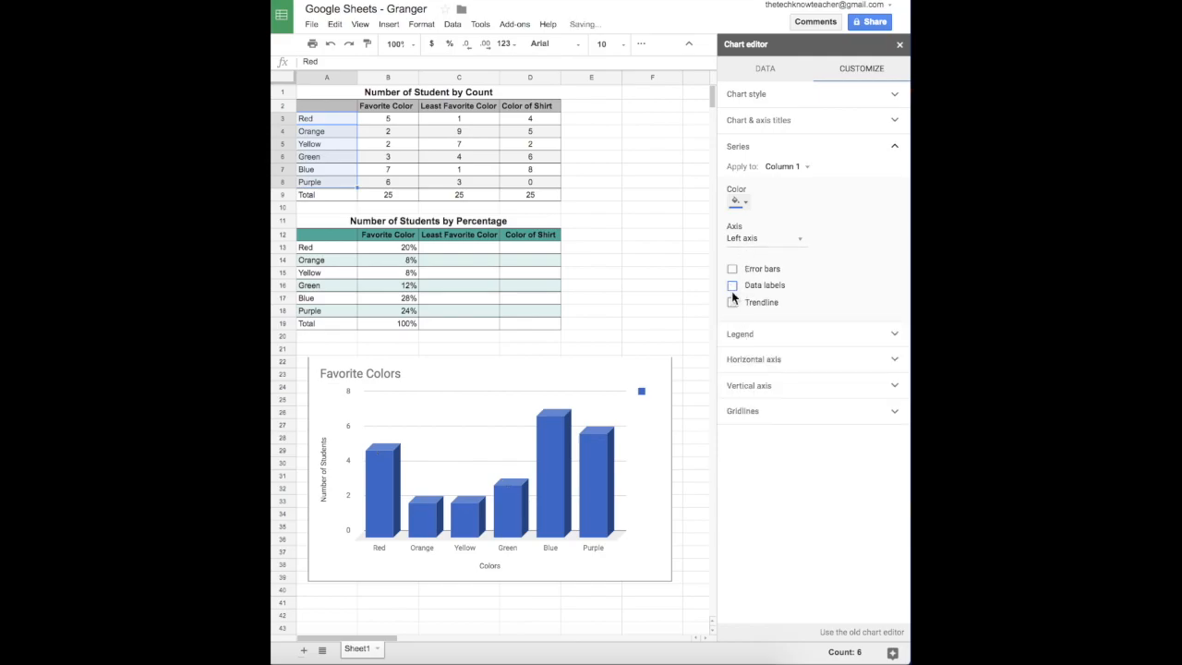
pyautogui.click(740, 337)
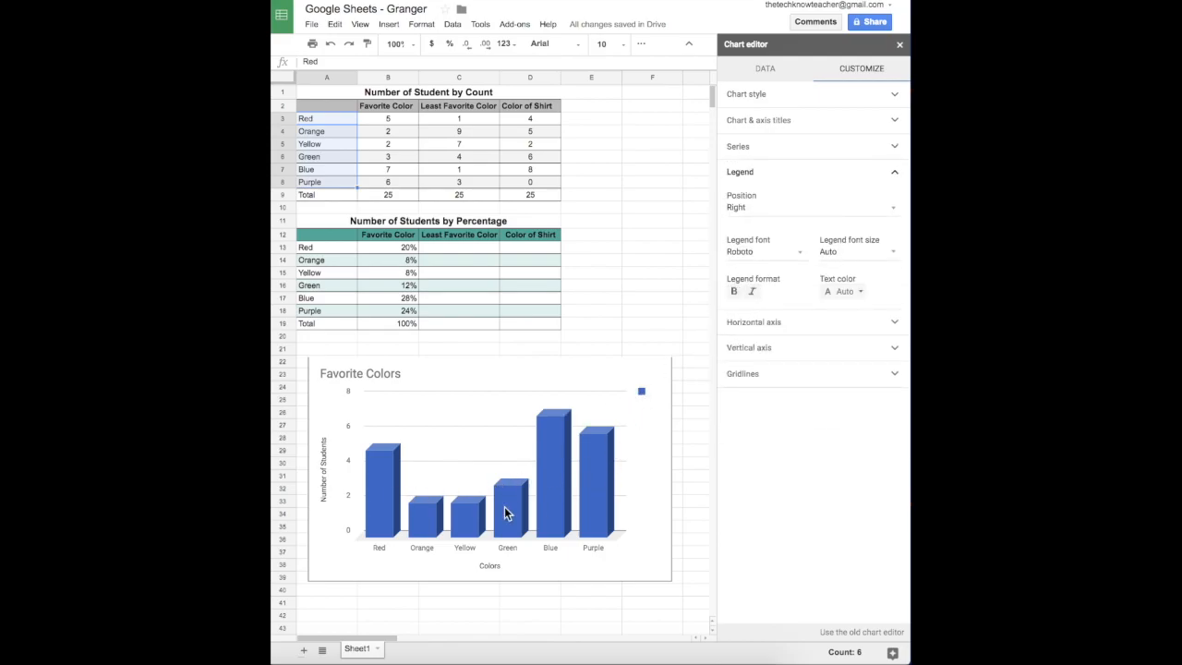
# Set the legend position to None, and toggle Reverse axis order on and back off.
pyautogui.click(747, 216)
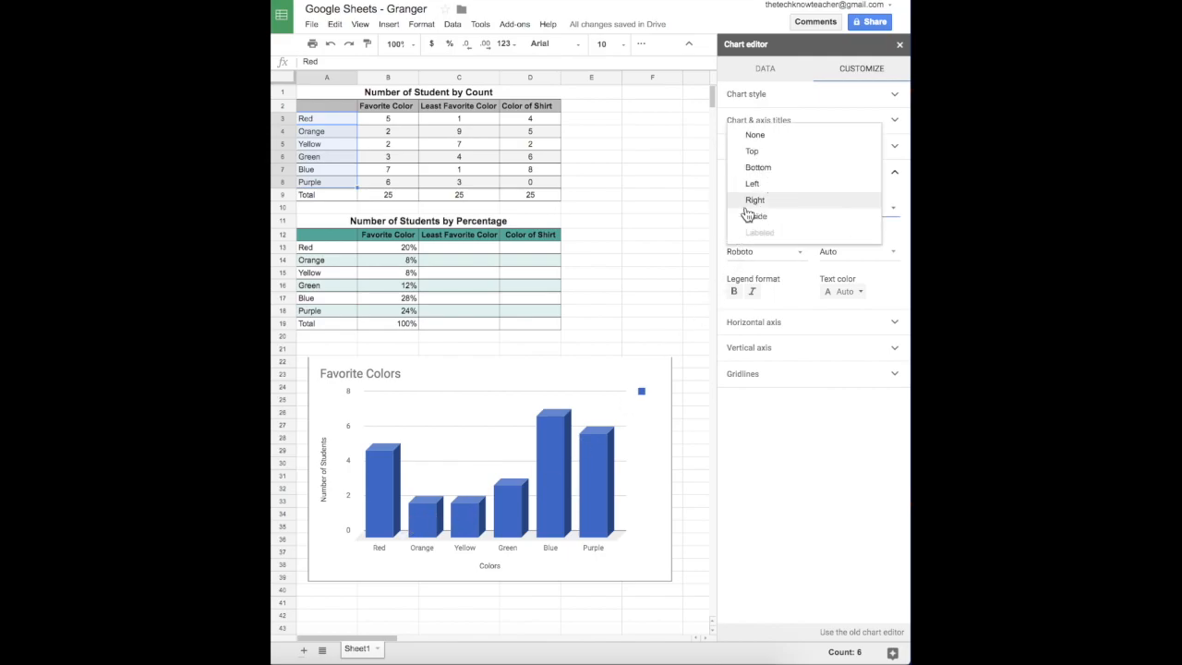
pyautogui.click(752, 138)
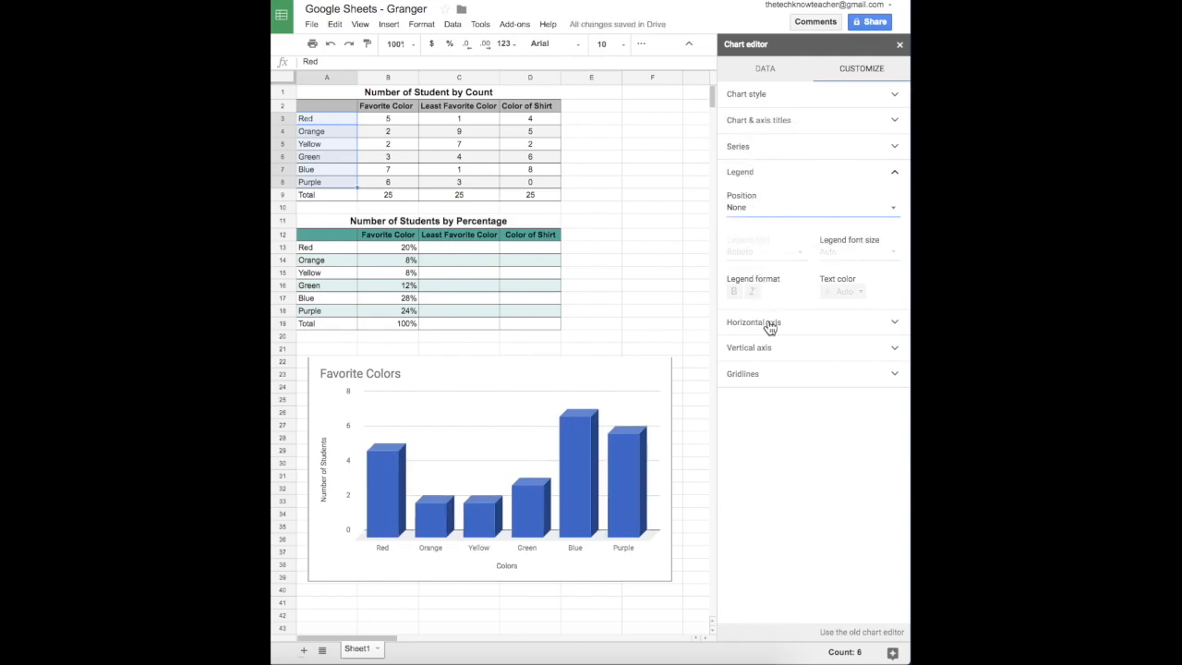
pyautogui.click(770, 326)
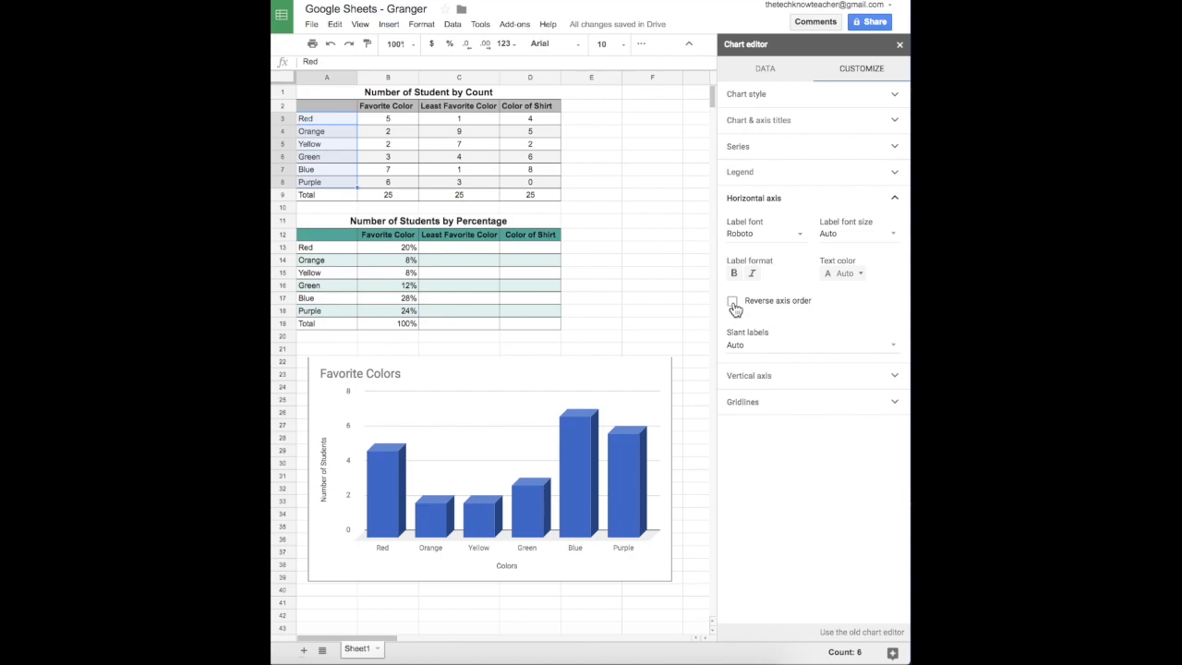
pyautogui.click(733, 303)
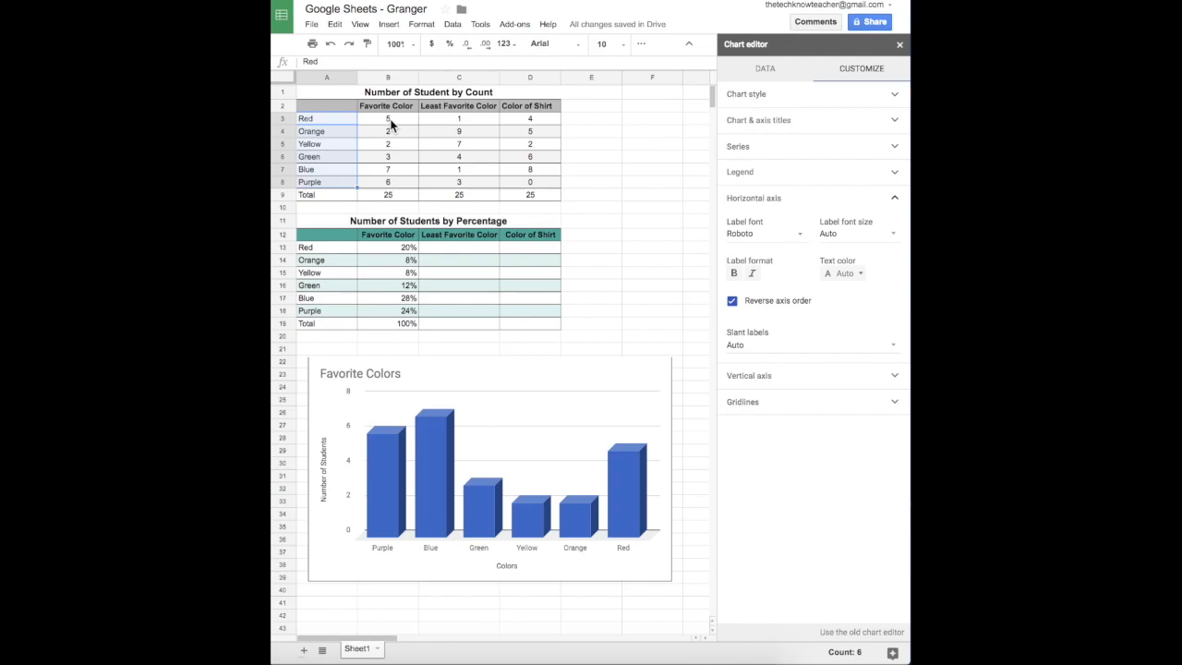
pyautogui.click(732, 301)
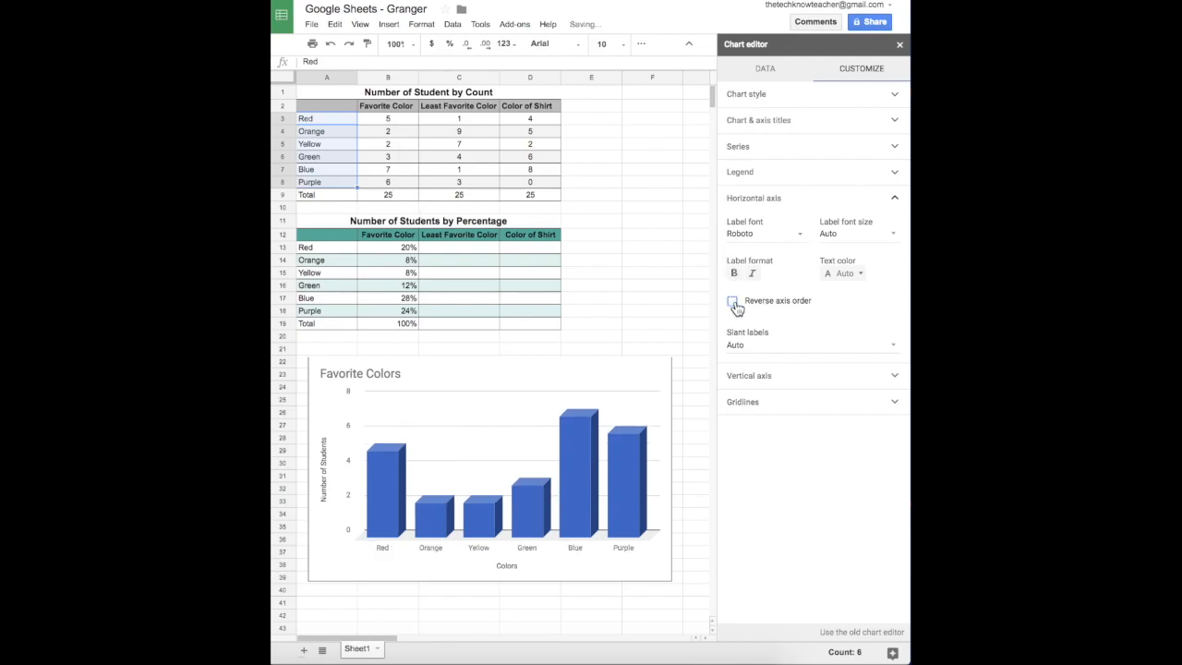
# Set the vertical axis minimum to 0 and maximum to 7.
pyautogui.click(750, 377)
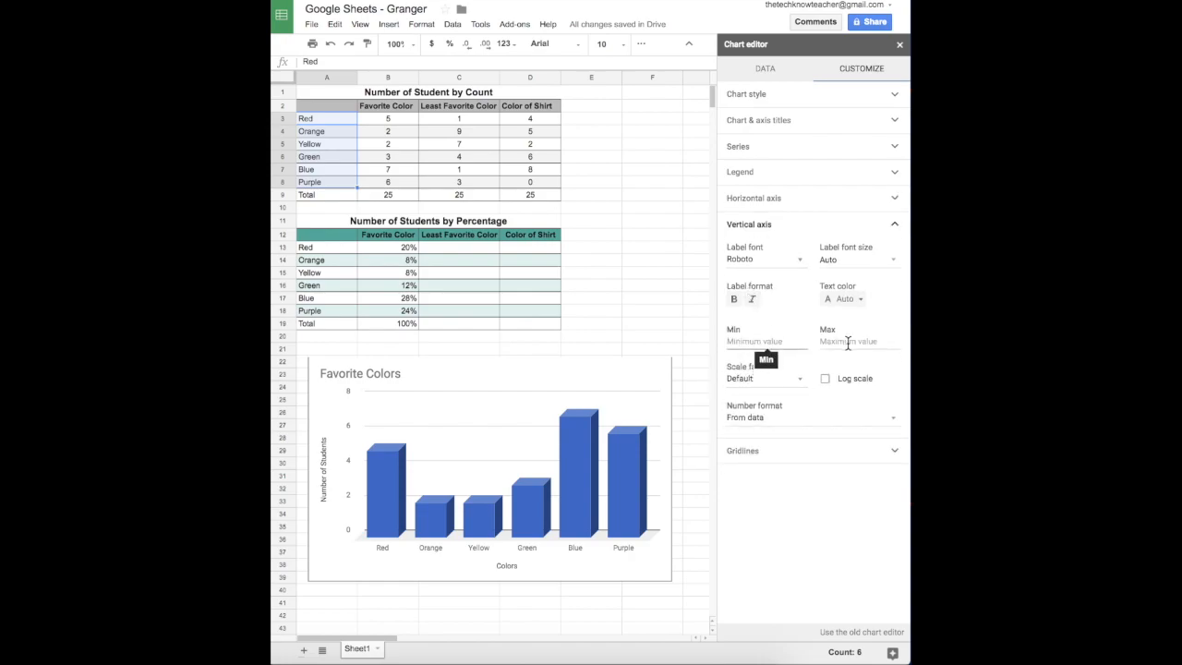
pyautogui.click(750, 339)
pyautogui.write('0')
pyautogui.click(873, 339)
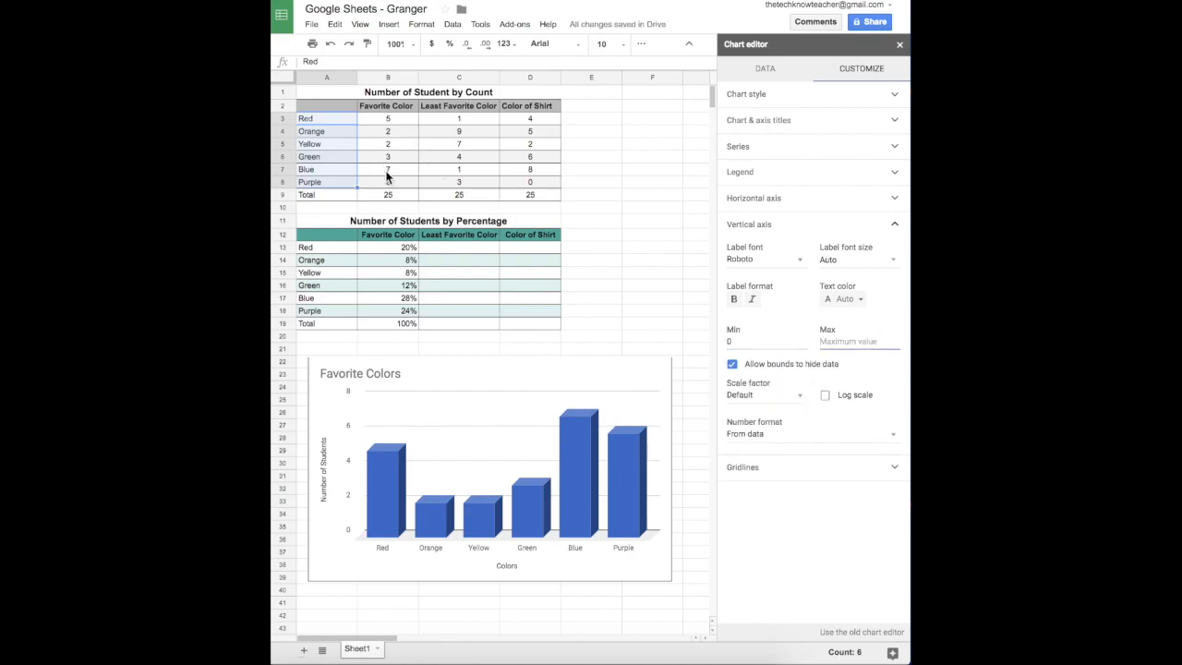
pyautogui.write('7')
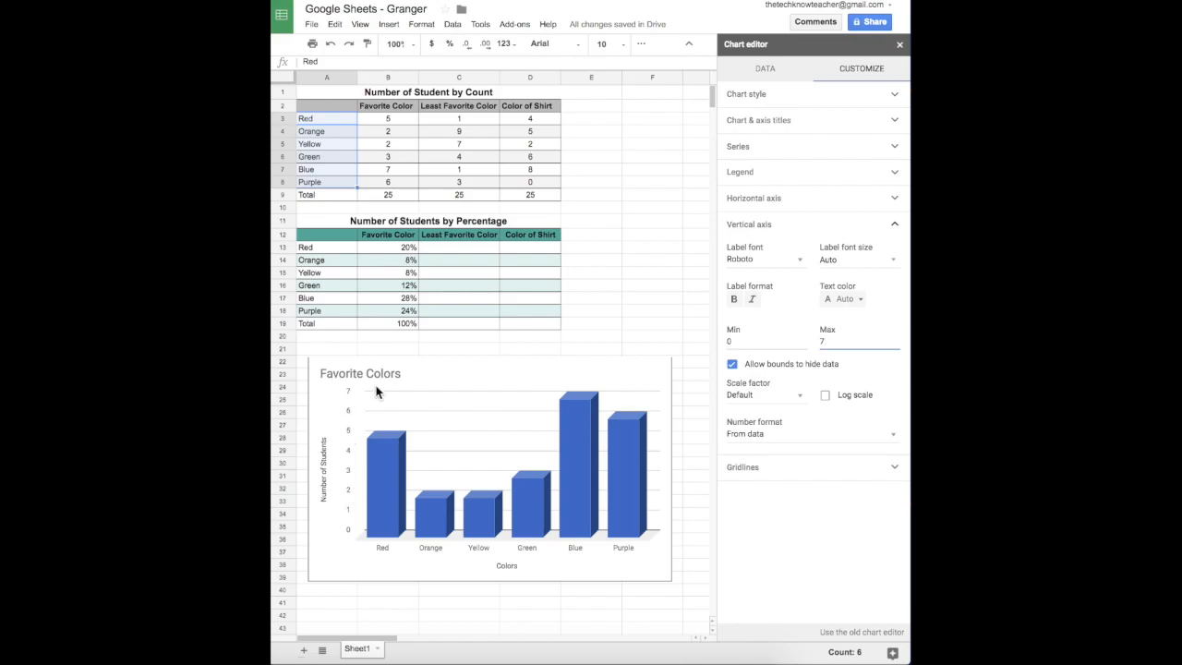
pyautogui.click(792, 476)
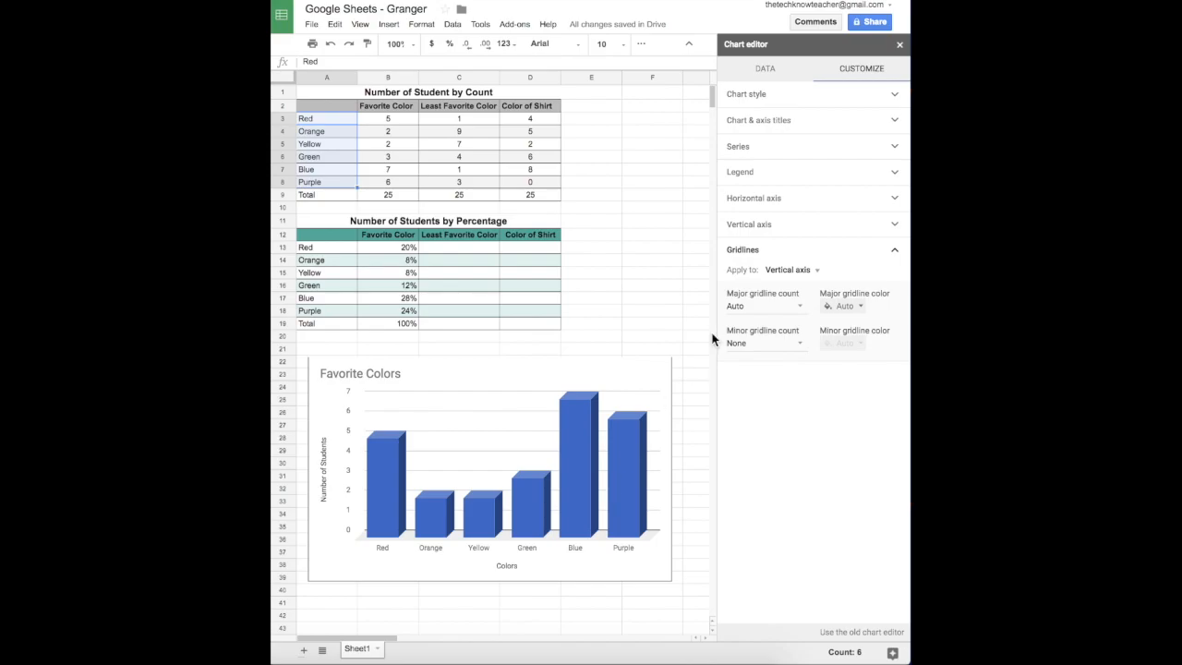
# Close the chart editor panel, leaving the 3D 'Favorite Colors' chart below the tables.
pyautogui.click(901, 46)
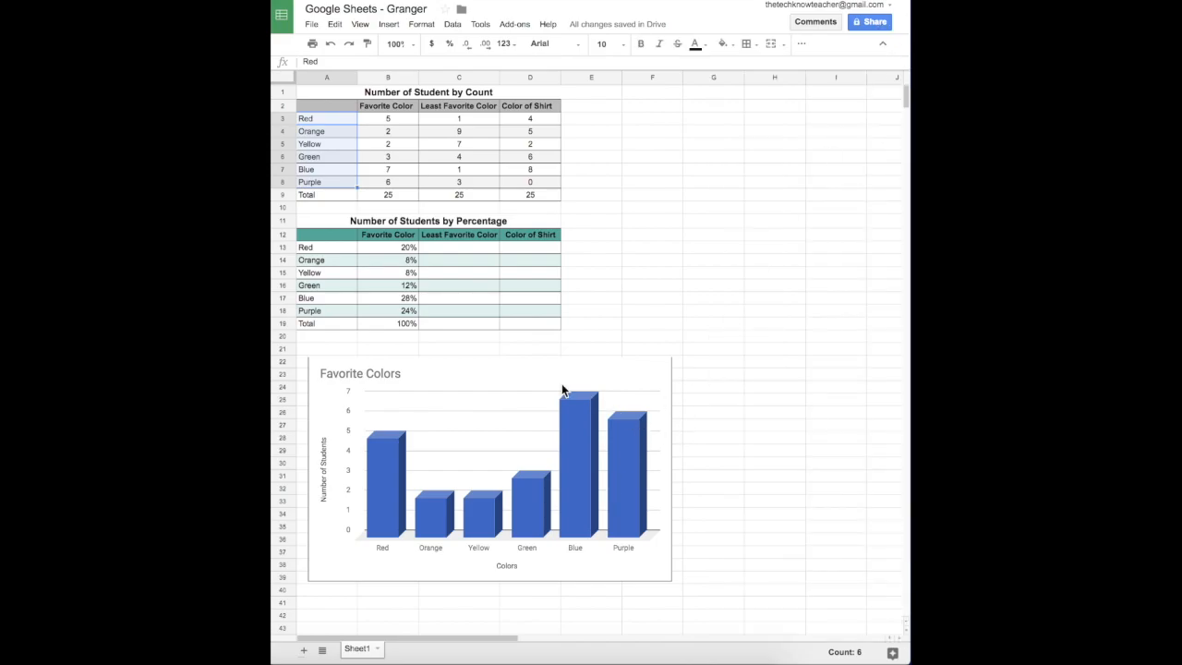